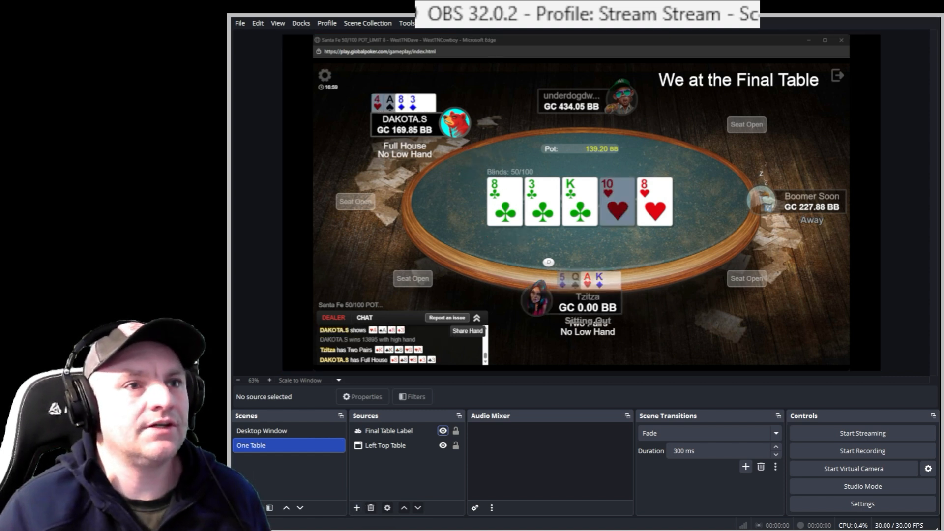
mouse_move(587, 9)
left_mouse_down()
mouse_move(605, 0)
mouse_move(592, 0)
left_mouse_up()
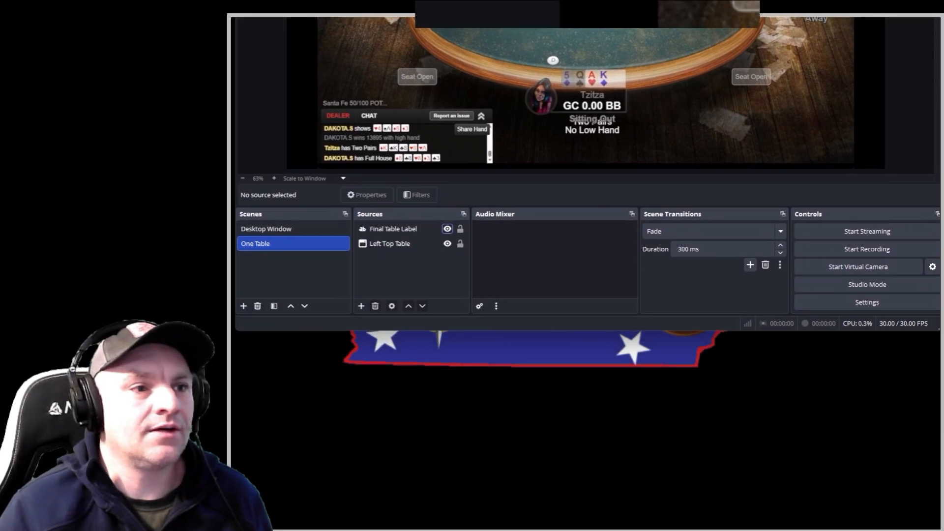
left_click(361, 306)
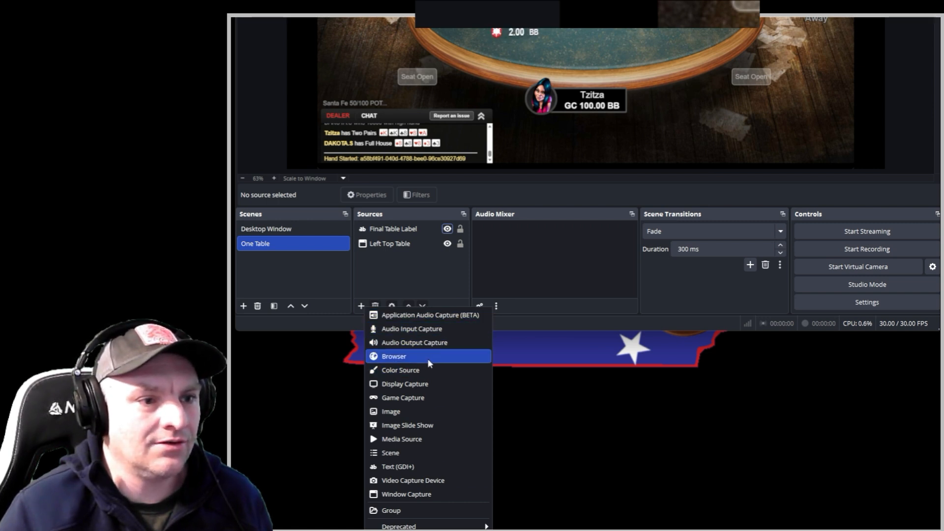
left_click(401, 481)
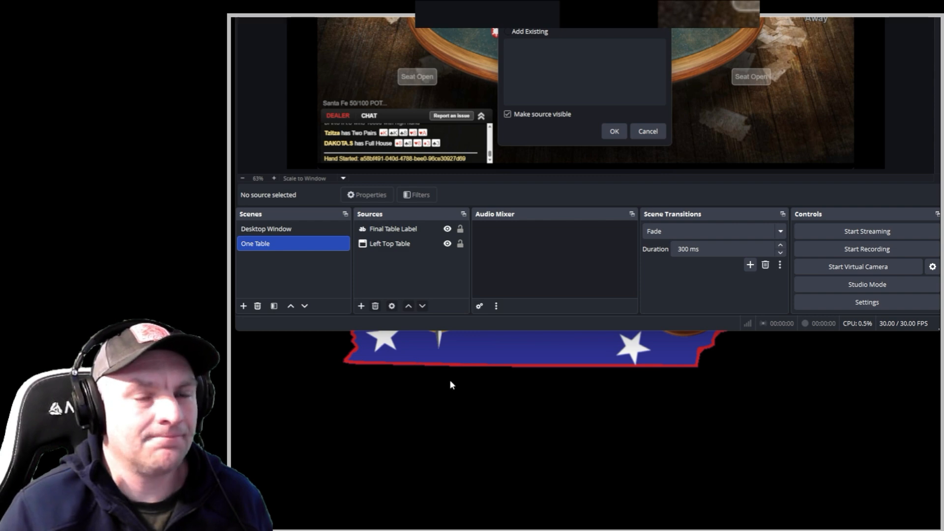
left_click(648, 131)
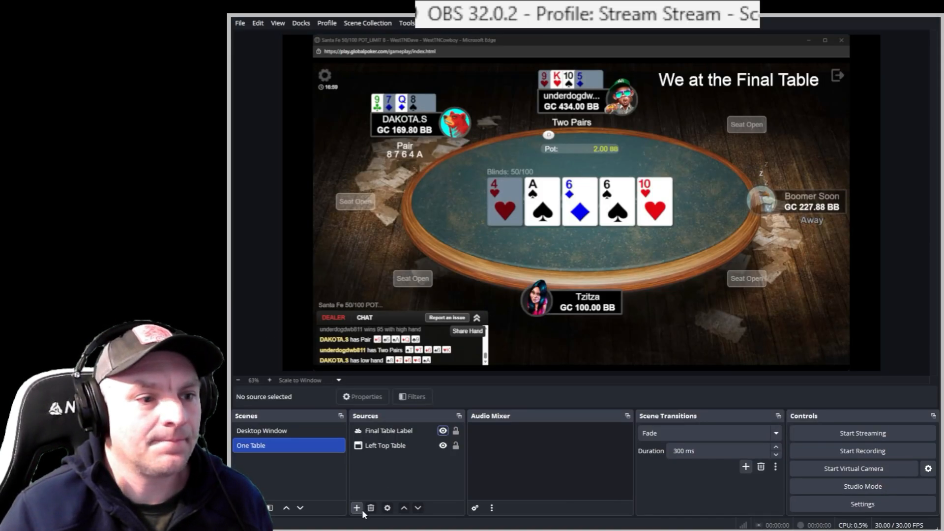
Step: Add a new Video Capture Device source named "My Camera" to the One Table scene
left_click(362, 510)
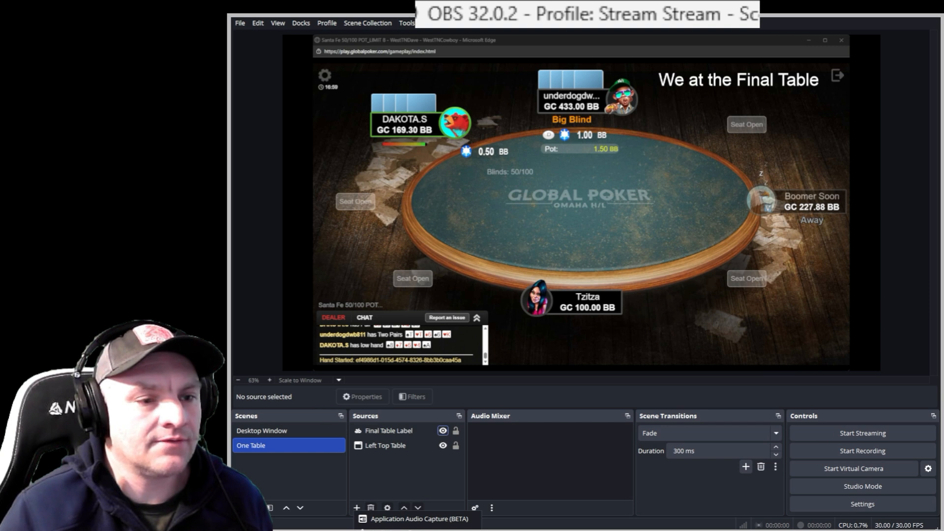
left_click(417, 530)
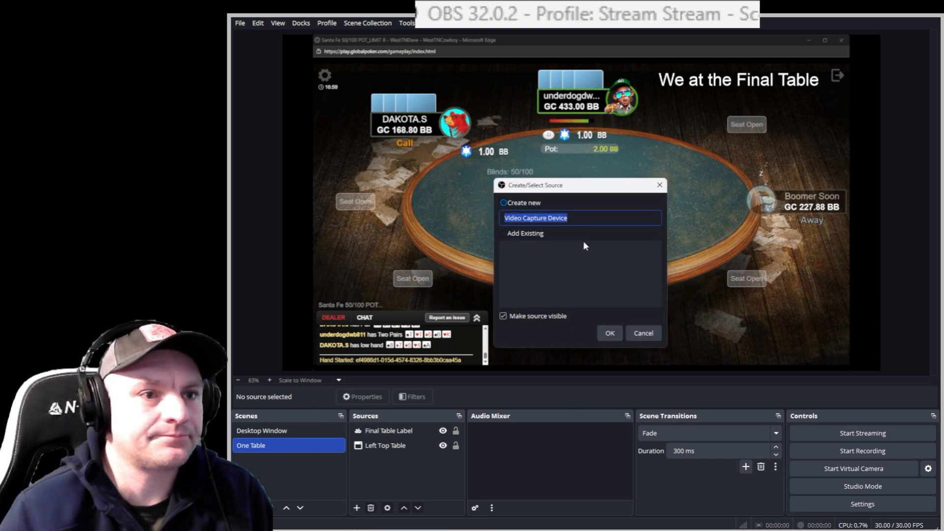
key("ctrl+a")
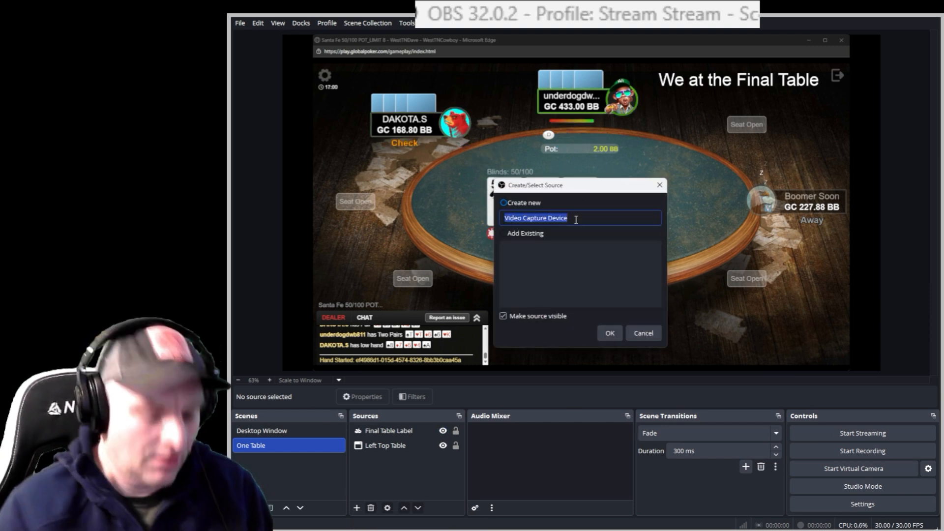
type("My Ca")
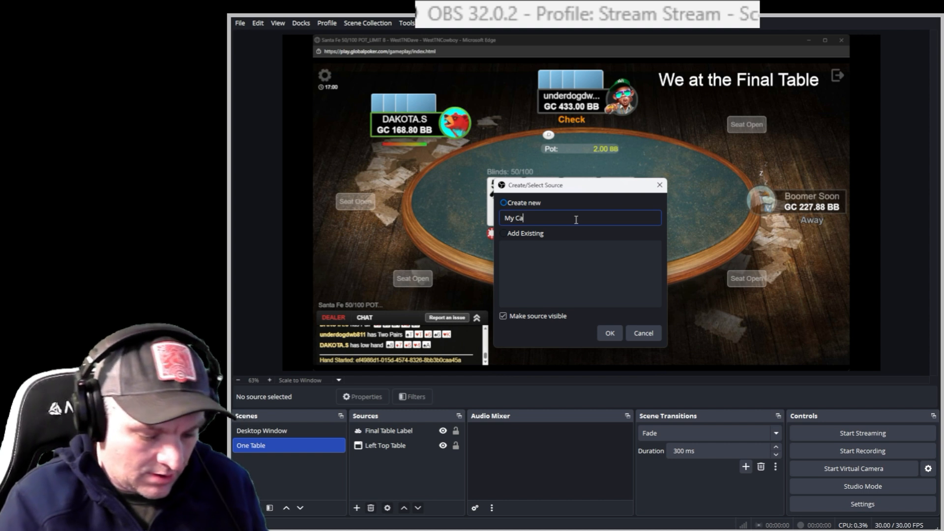
type("mera")
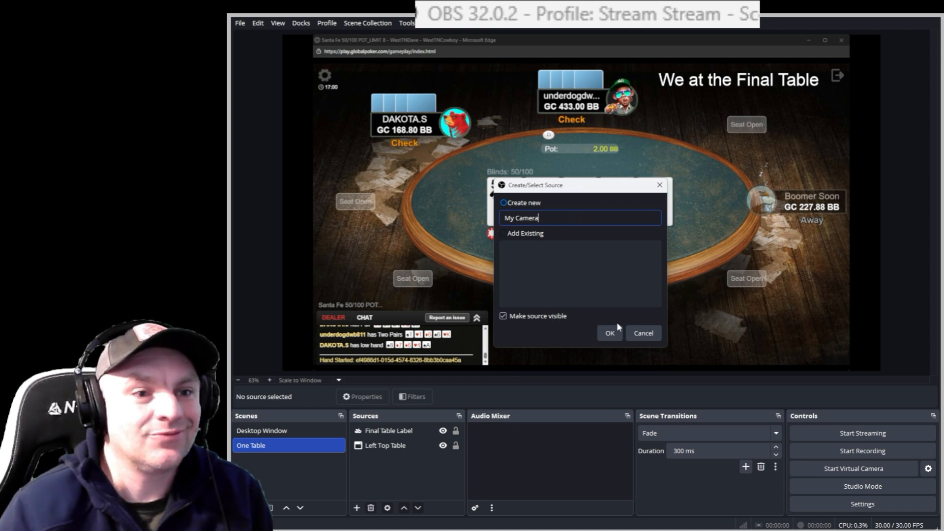
left_click(612, 335)
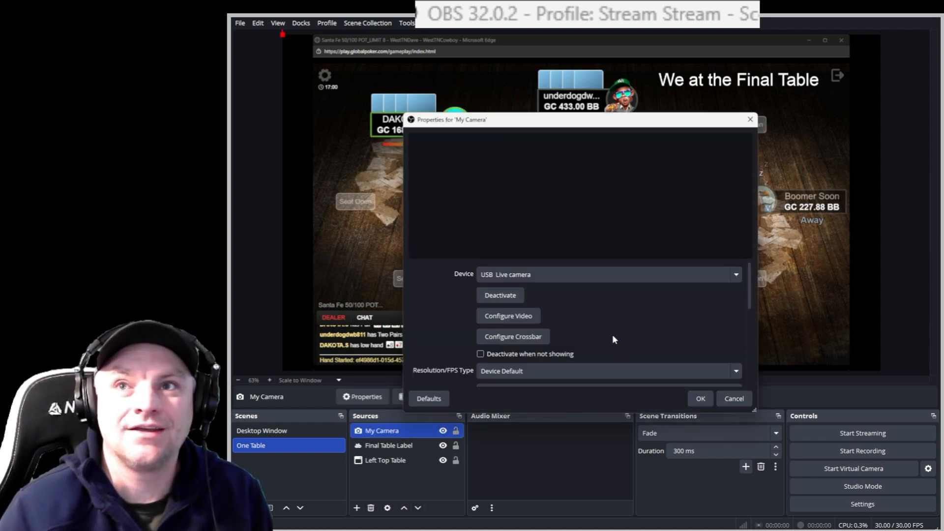
Step: Check the My Camera properties, keep USB Live camera as the device, and accept them
left_click(733, 278)
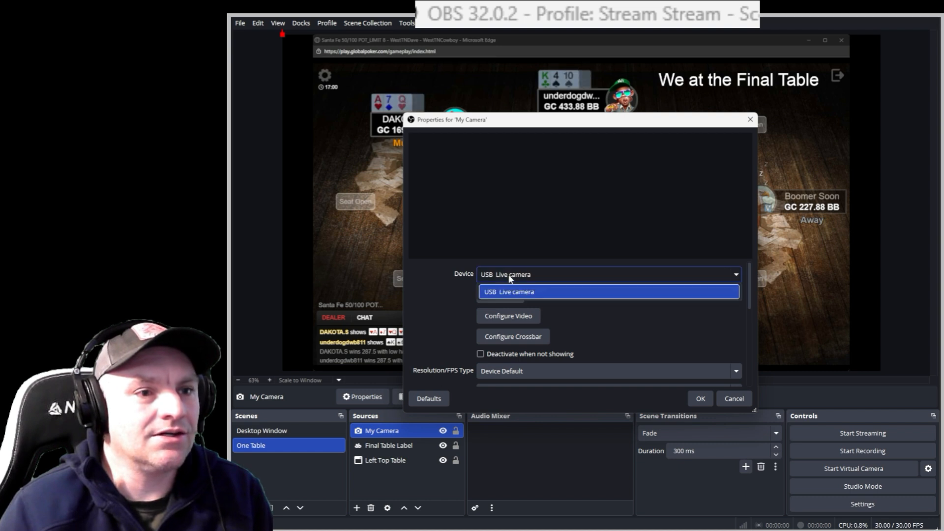
left_click(508, 274)
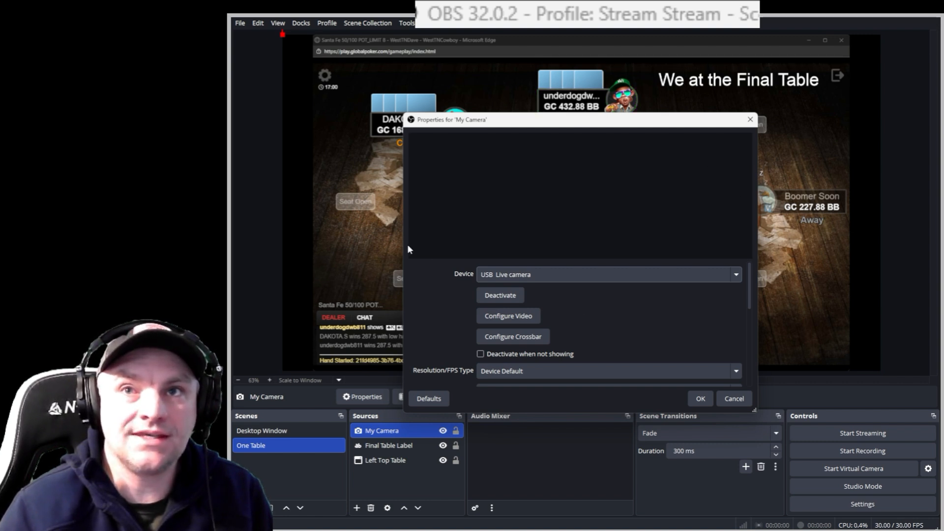
scroll(563, 320, "down", 2)
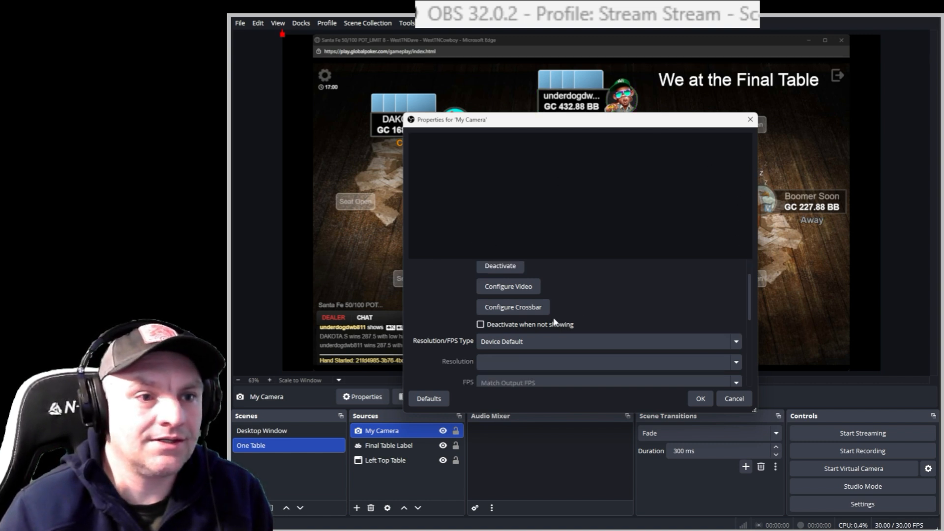
scroll(504, 332, "up", 1)
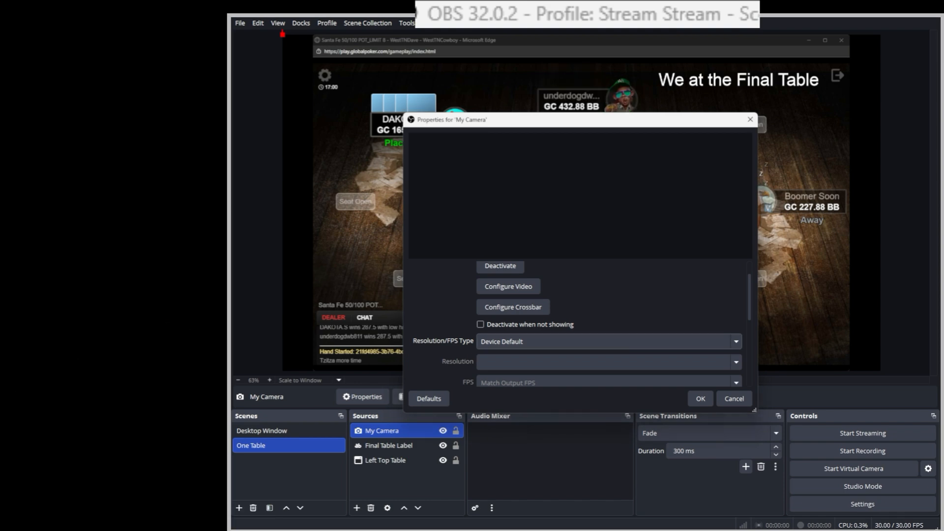
left_click(735, 399)
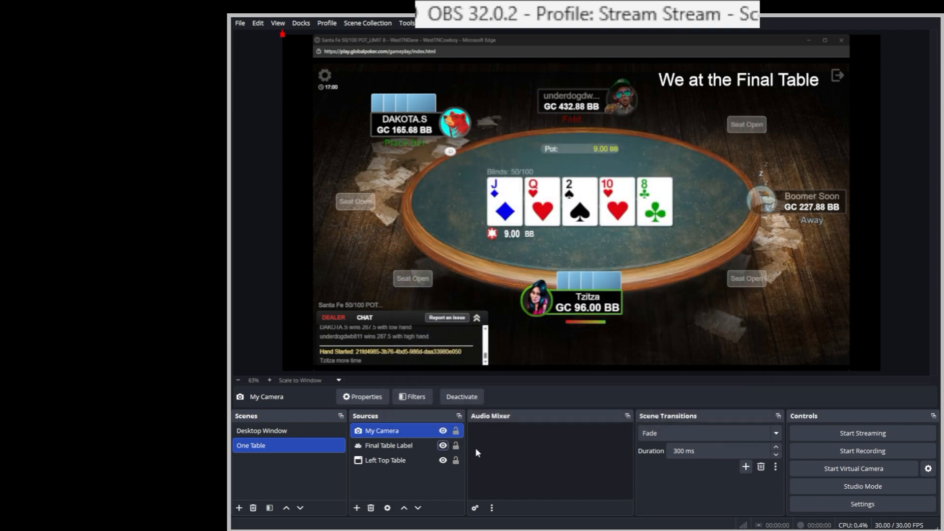
double_click(407, 432)
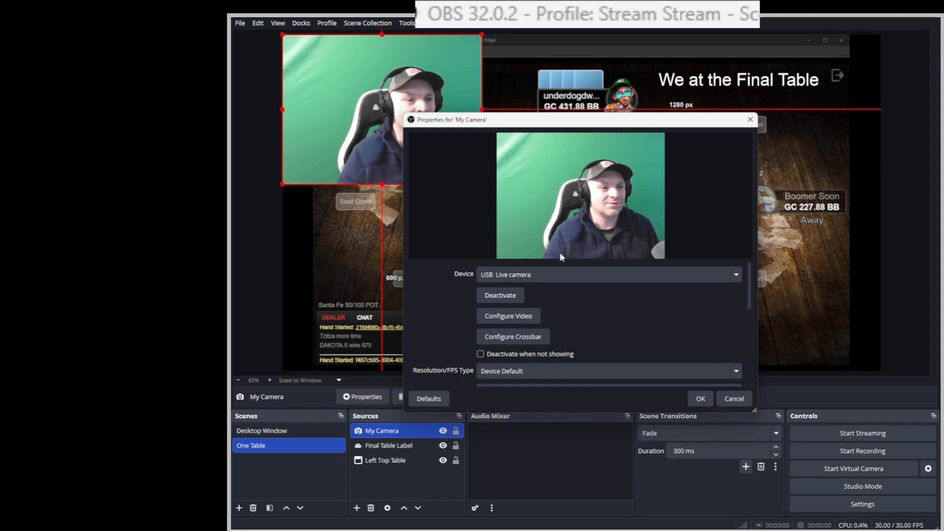
left_click(700, 399)
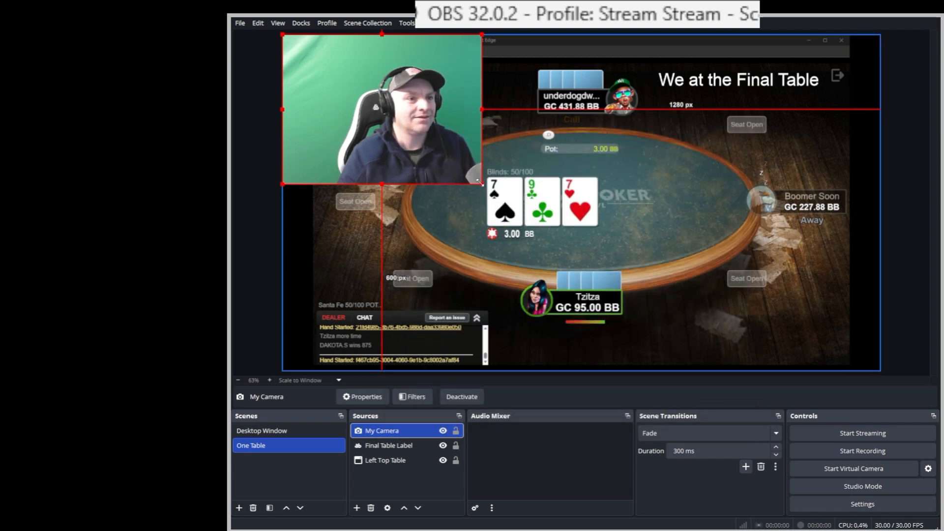
Step: Shrink the camera feed and place it in the canvas's lower-left corner, slightly past the left edge
left_click_drag(417, 131, 774, 124)
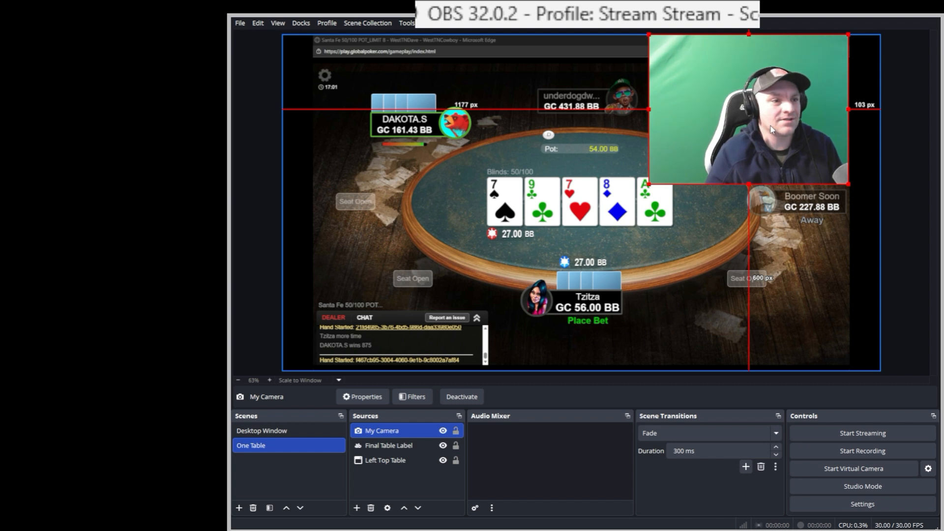
left_click_drag(770, 125, 405, 313)
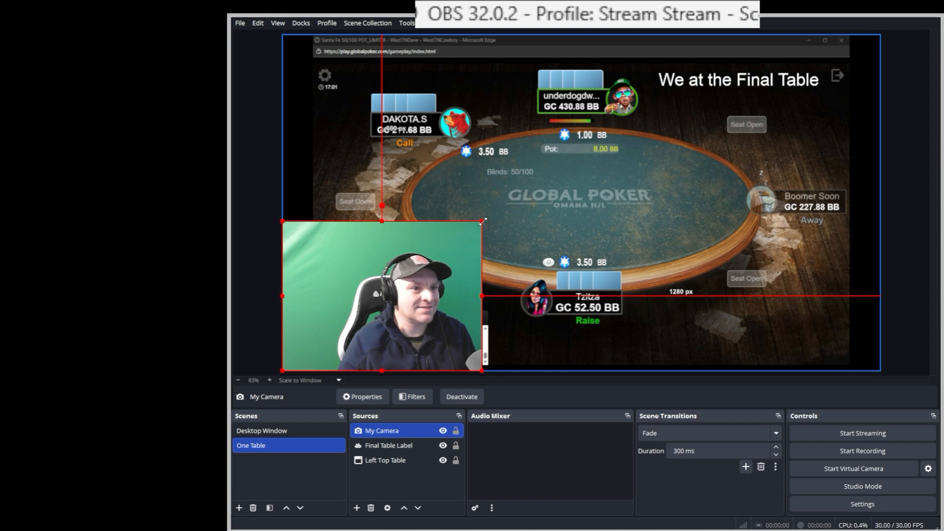
left_click_drag(482, 220, 416, 270)
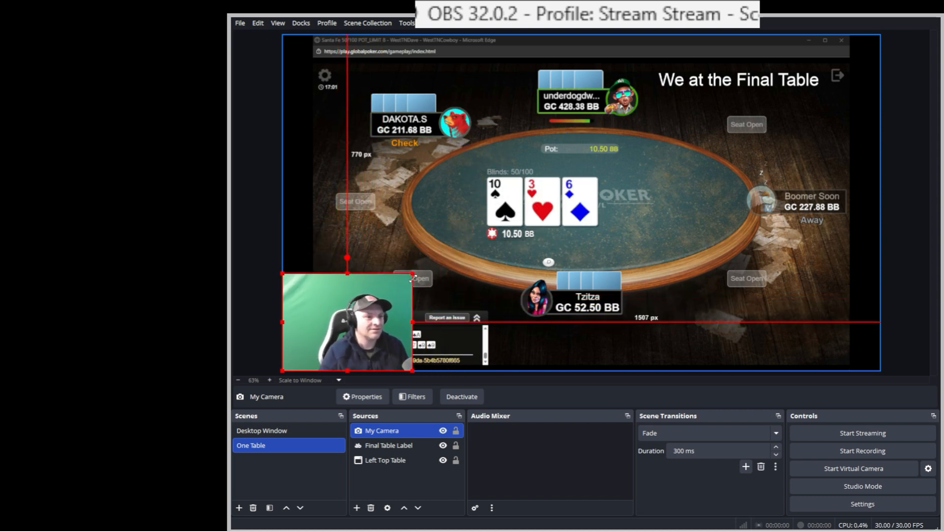
left_click_drag(367, 312, 349, 315)
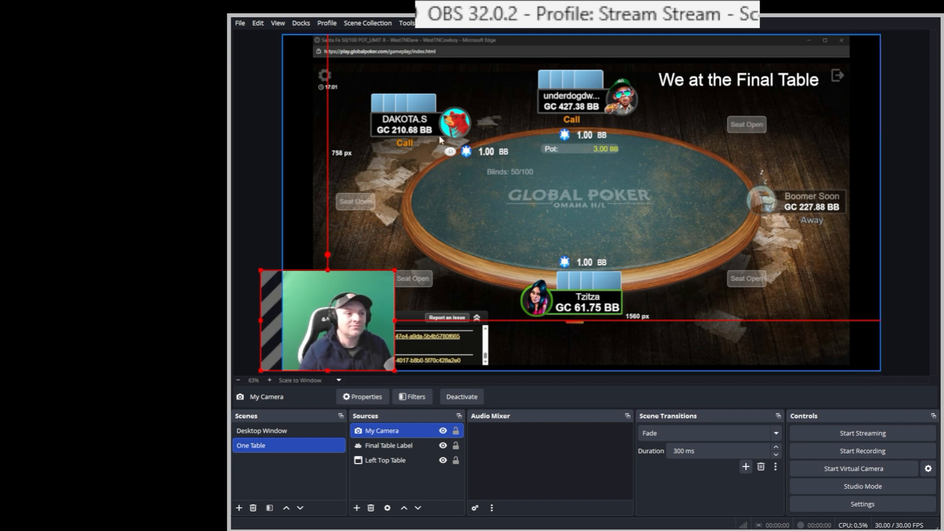
left_click(394, 201)
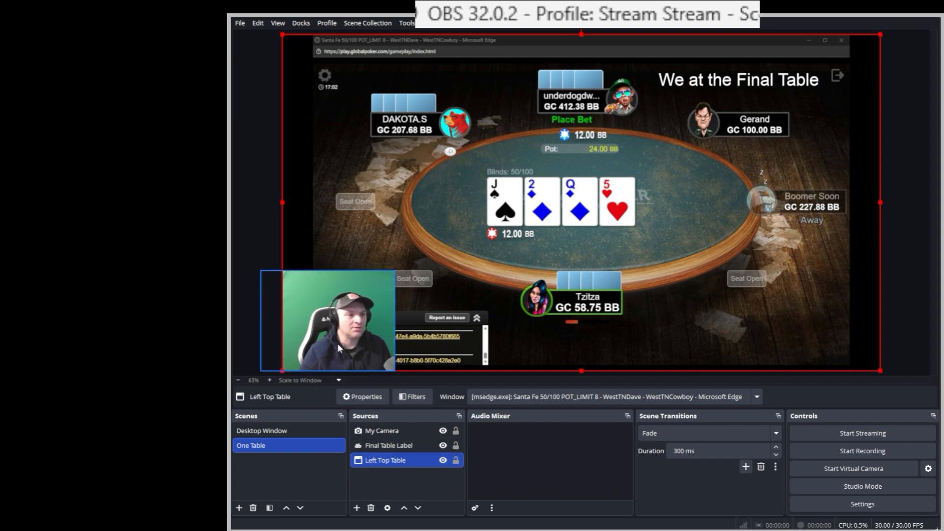
left_click(355, 288)
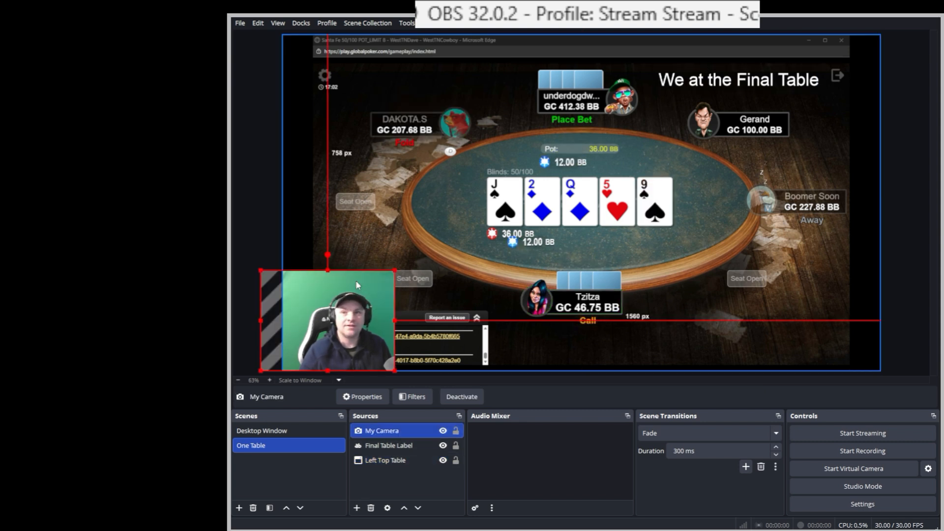
right_click(356, 286)
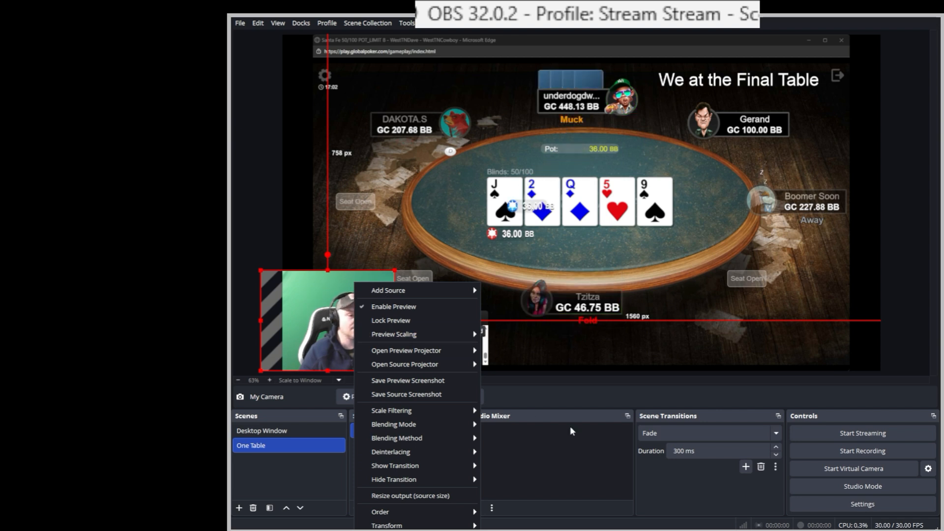
left_click(598, 491)
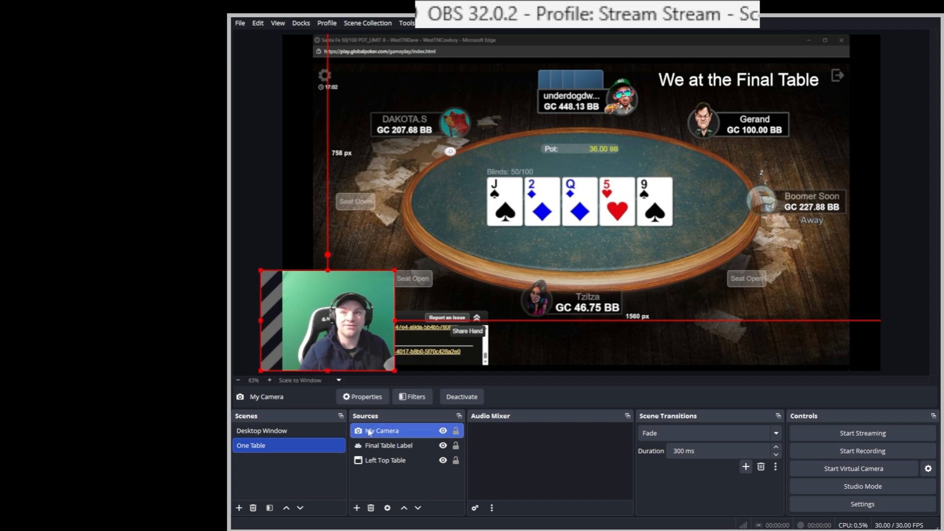
right_click(385, 433)
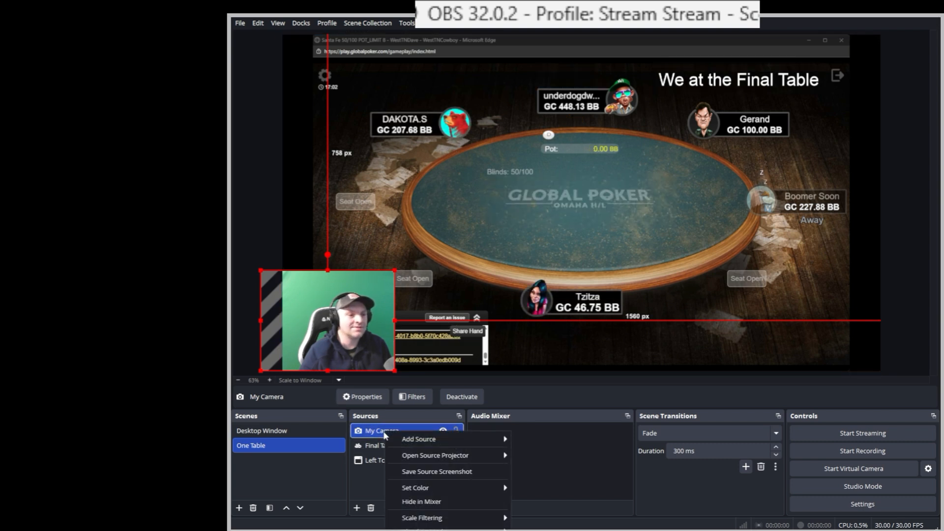
right_click(343, 297)
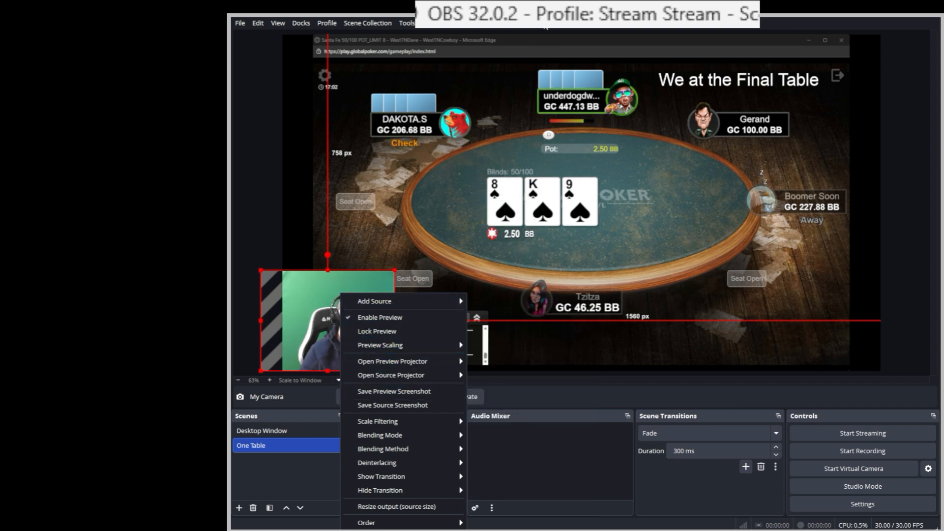
left_click_drag(544, 20, 545, 0)
right_click(334, 172)
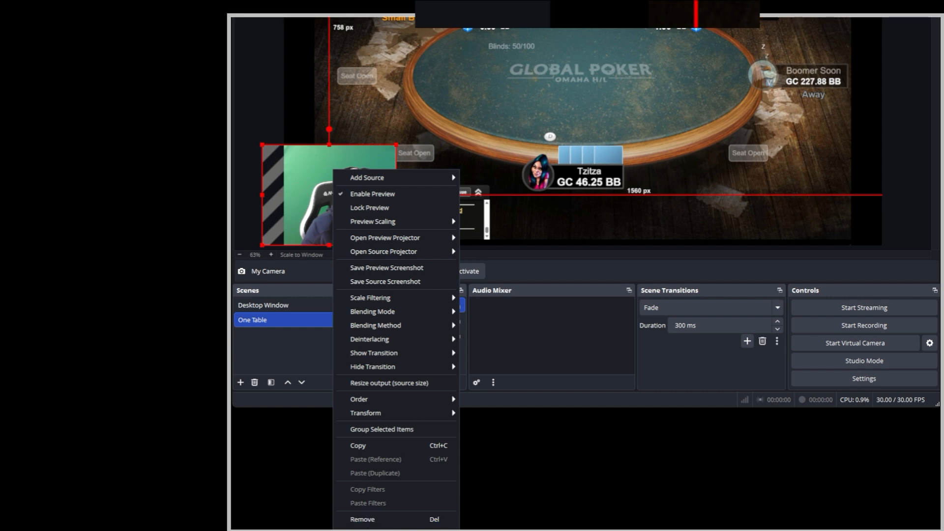
key("Escape")
Step: Open the filters of the My Camera source and bring the whole filters window into view
left_click_drag(435, 70, 439, 0)
right_click(343, 109)
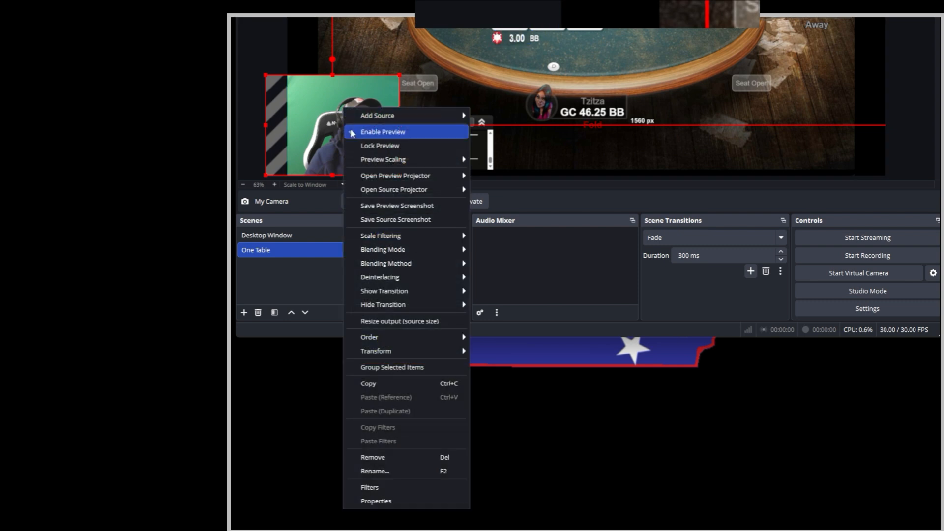
left_click(382, 486)
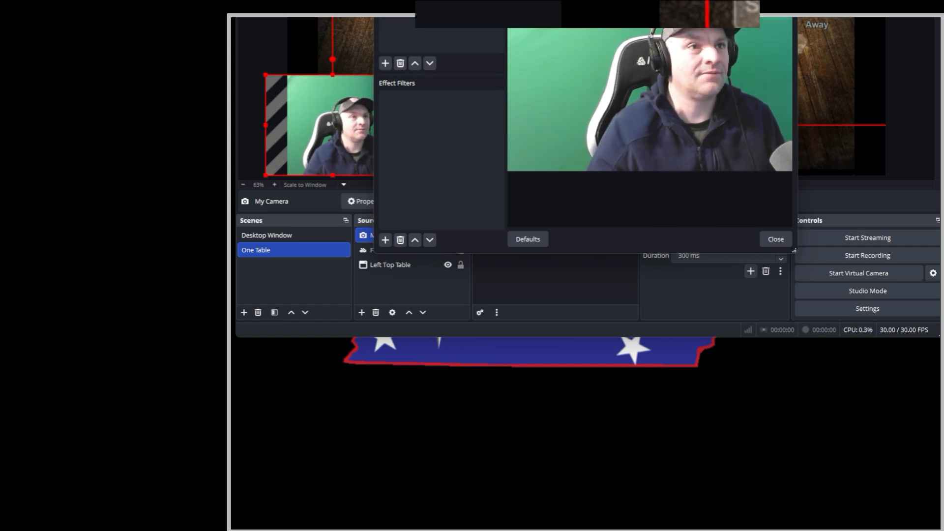
left_click_drag(492, 1, 563, 83)
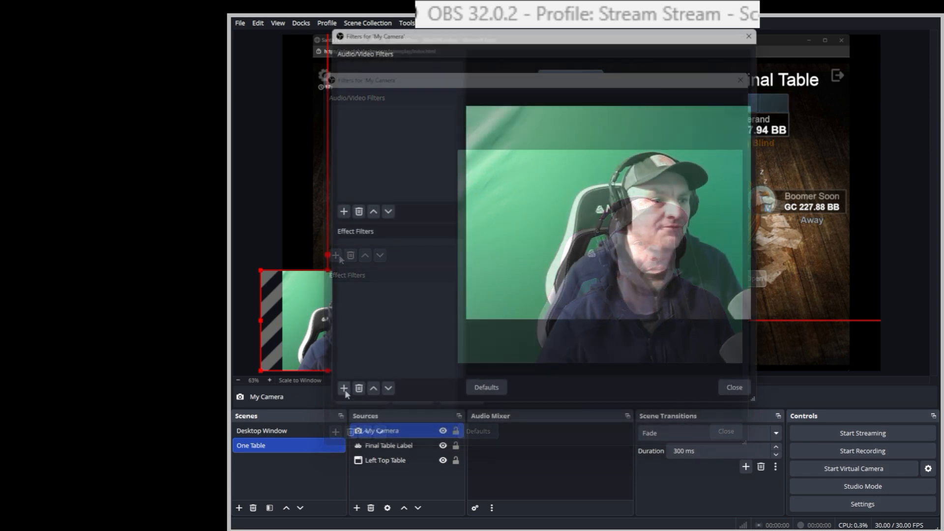
Step: Add a Chroma Key effect filter named "Green Screen" to My Camera
left_click(344, 388)
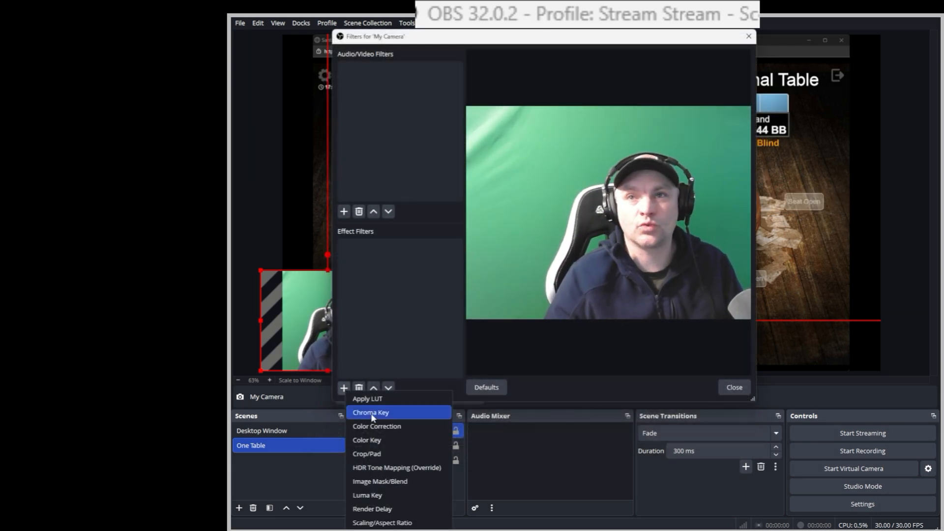
left_click(371, 413)
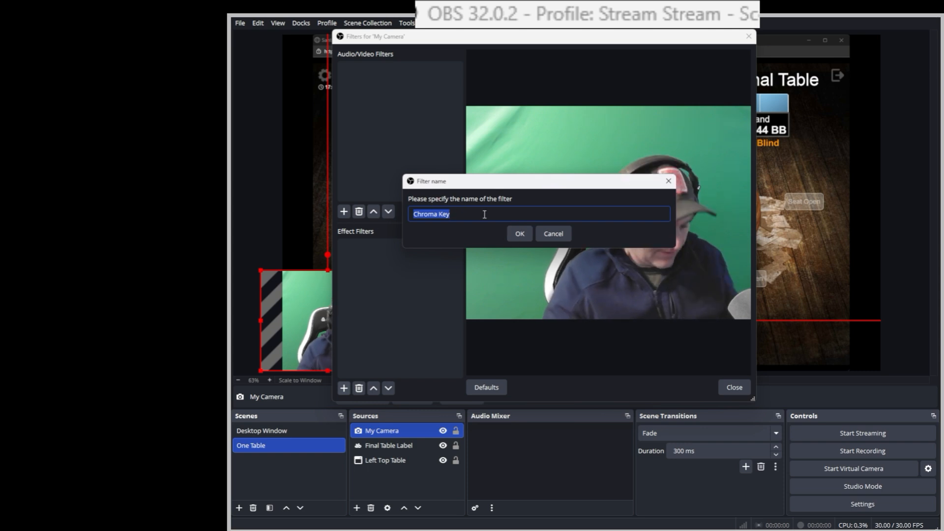
type("Green ")
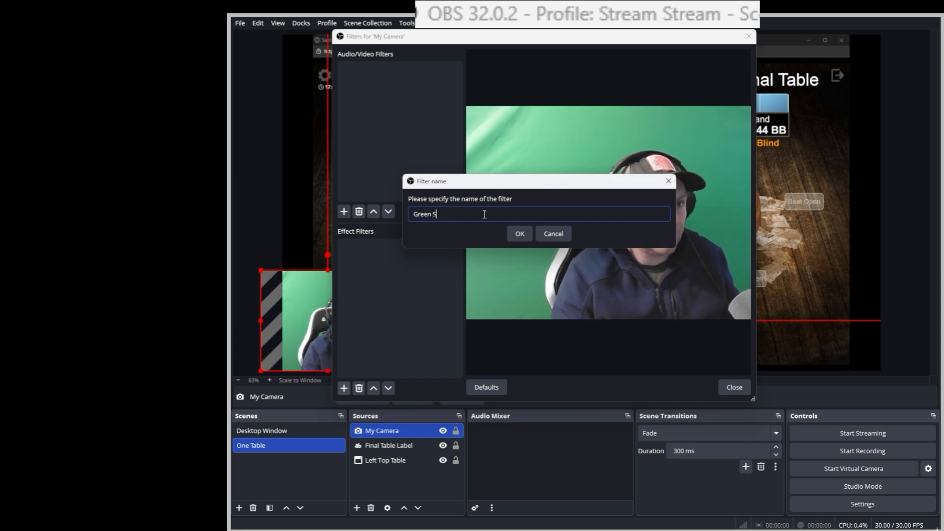
type("Screen")
key("Return")
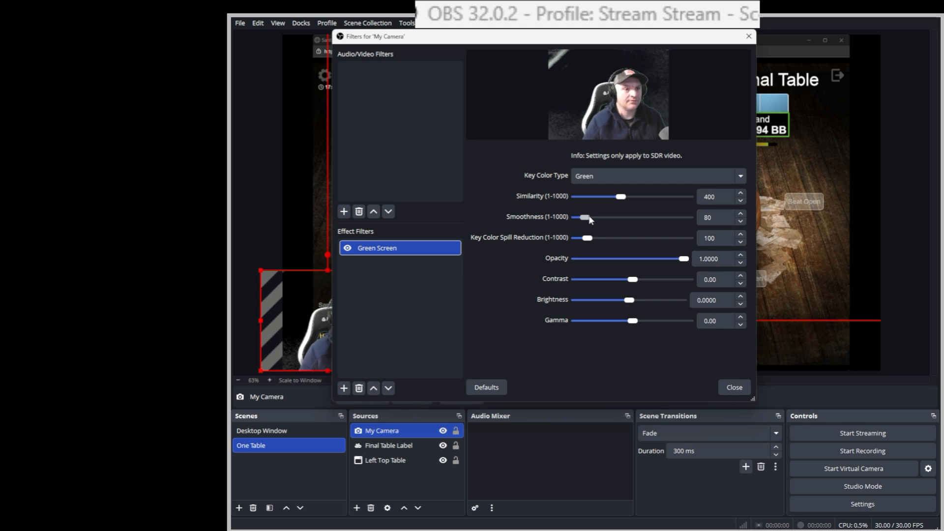
Step: Tune the Green Screen filter to similarity 415, smoothness about 110 and key color spill reduction 119, and close the filters window
left_click(601, 218)
left_click_drag(601, 220, 590, 220)
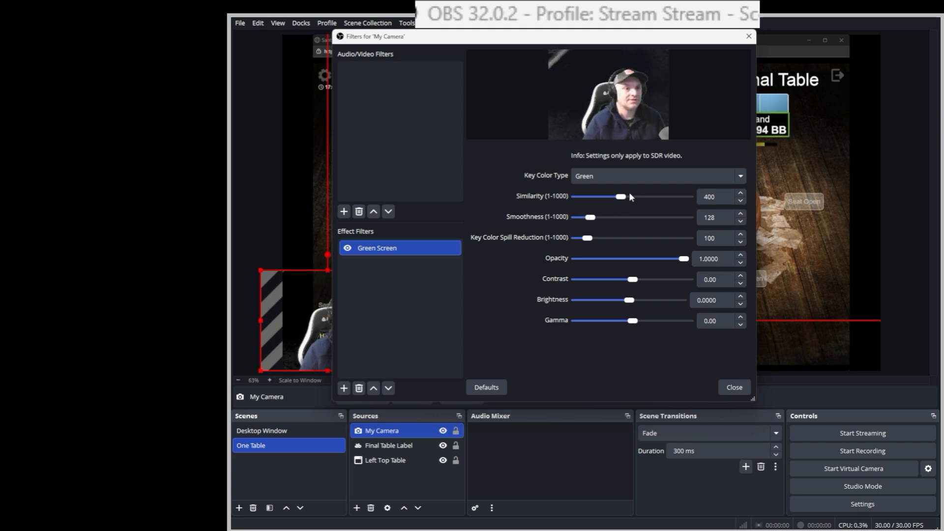
left_click_drag(630, 193, 615, 199)
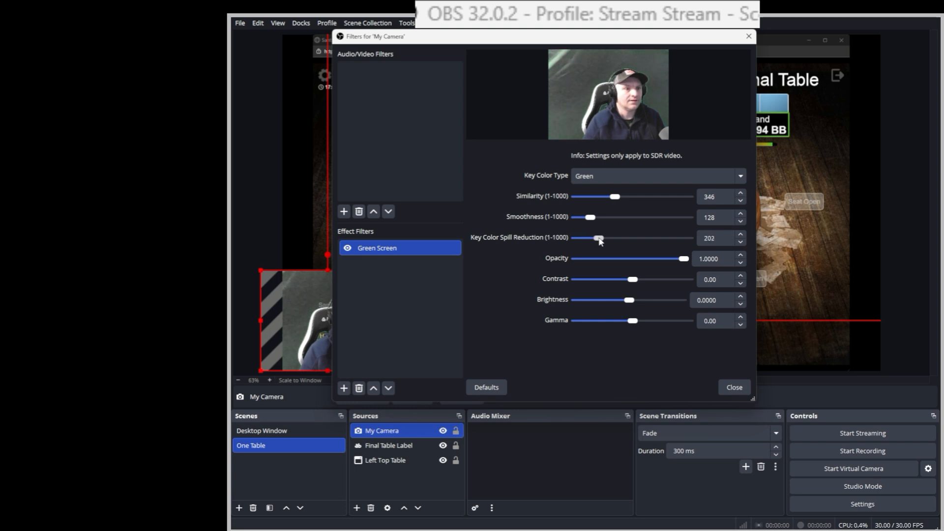
left_click(622, 198)
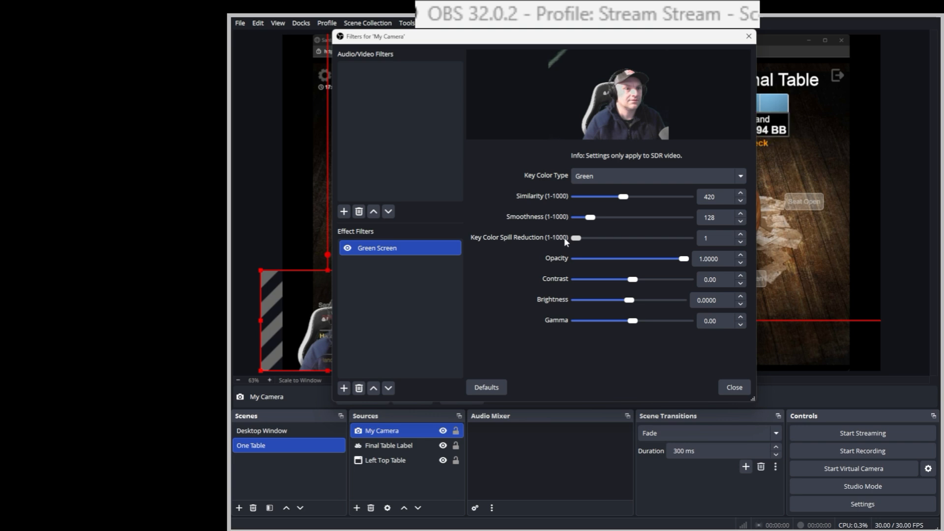
left_click_drag(575, 237, 588, 241)
left_click_drag(592, 241, 587, 241)
left_click_drag(626, 200, 590, 220)
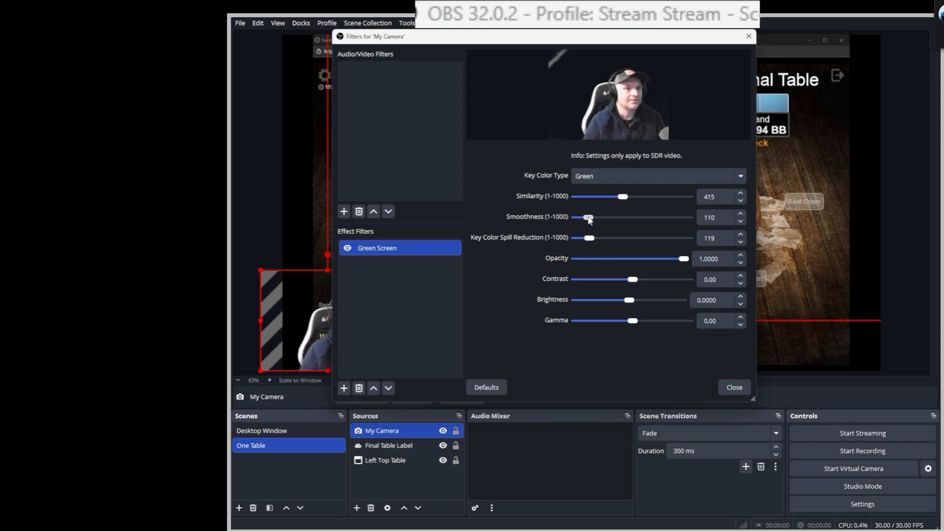
left_click(738, 388)
Step: Shrink the Left Top Table capture toward the canvas's lower-right corner, leaving about 620 px free beside it and 177 px above
left_click(508, 337)
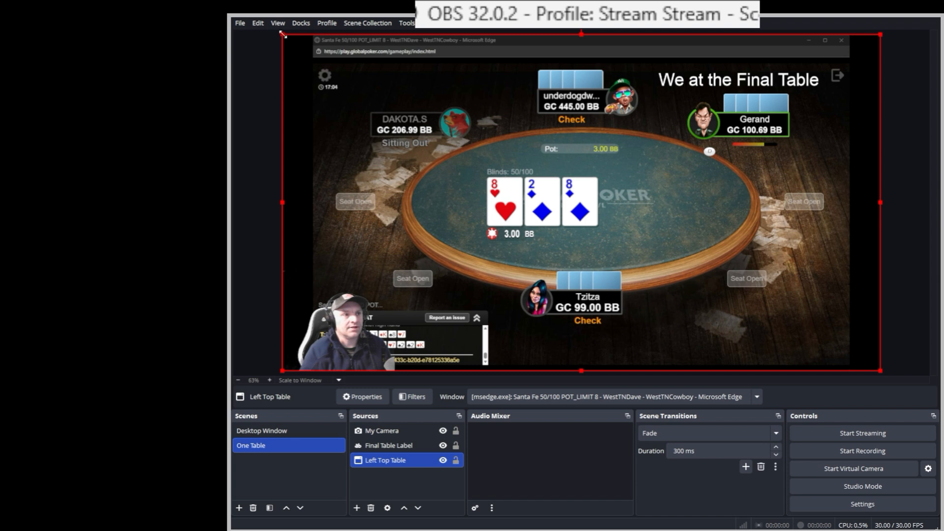
left_click_drag(283, 34, 475, 90)
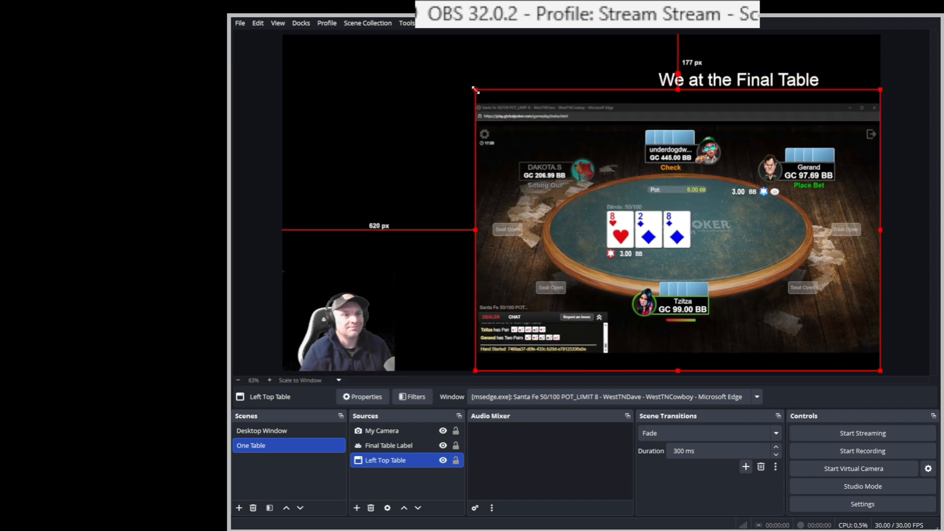
Step: Move the "We at the Final Table" label clear above the poker table and the camera feed up and inward beside the table
left_click_drag(760, 82, 683, 67)
left_click_drag(370, 308, 391, 296)
left_click(411, 180)
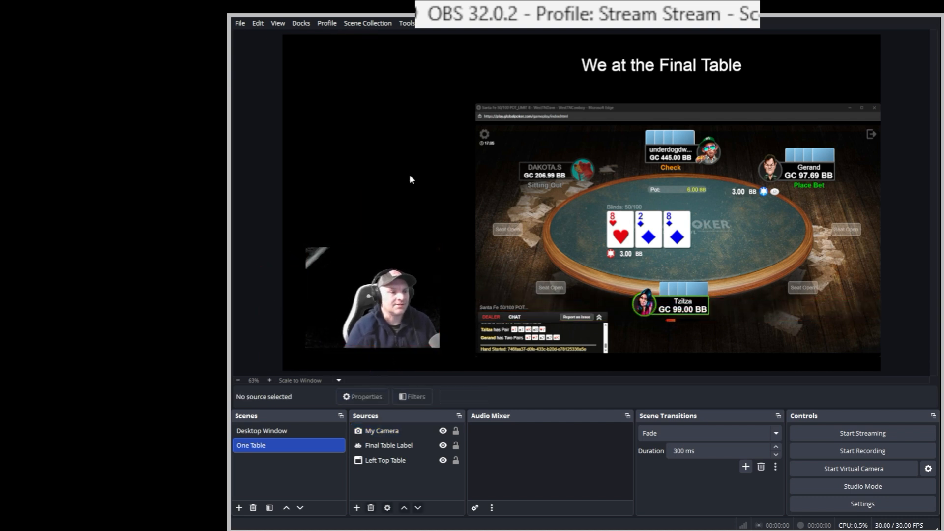
left_click(357, 507)
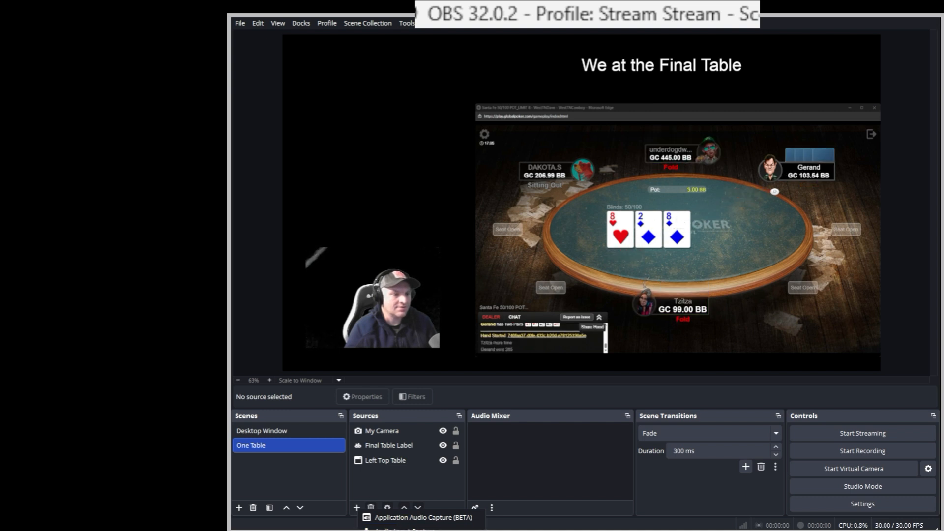
left_click(500, 524)
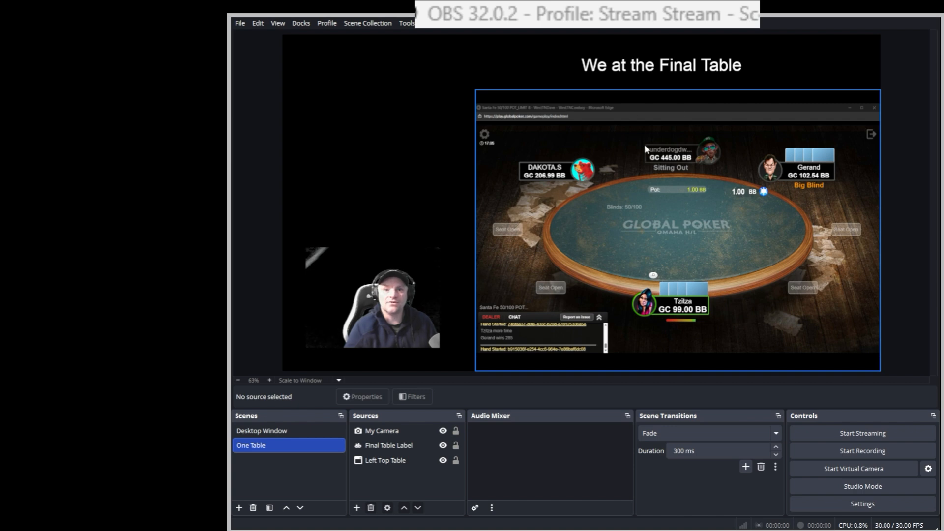
left_click(647, 163)
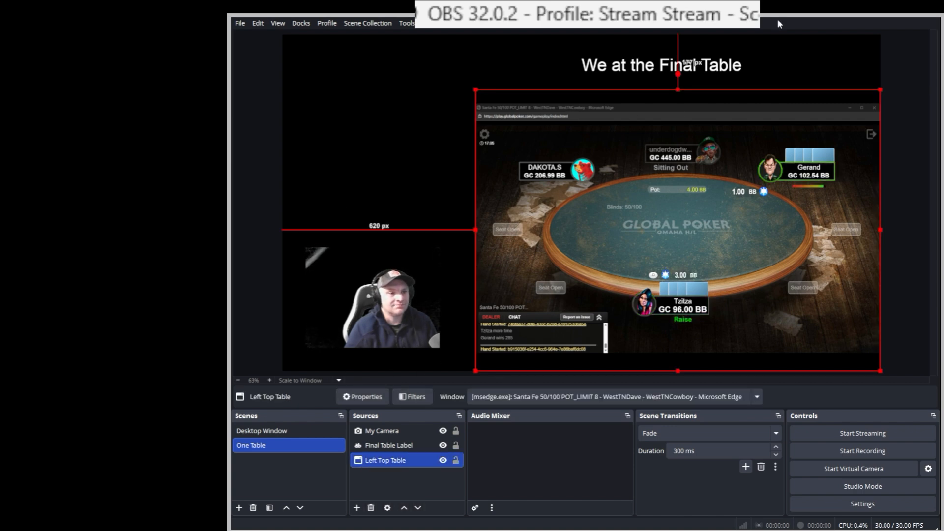